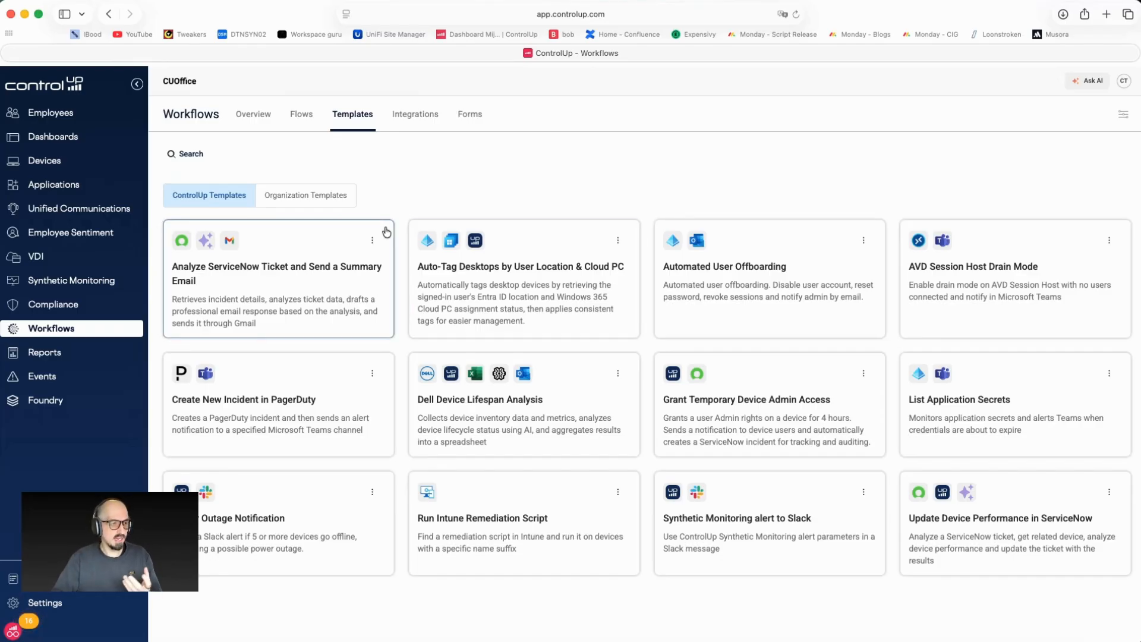
# - Examine the list of integrations available for connecting to Workflows, then cancel adding a new integration
pyautogui.click(410, 114)
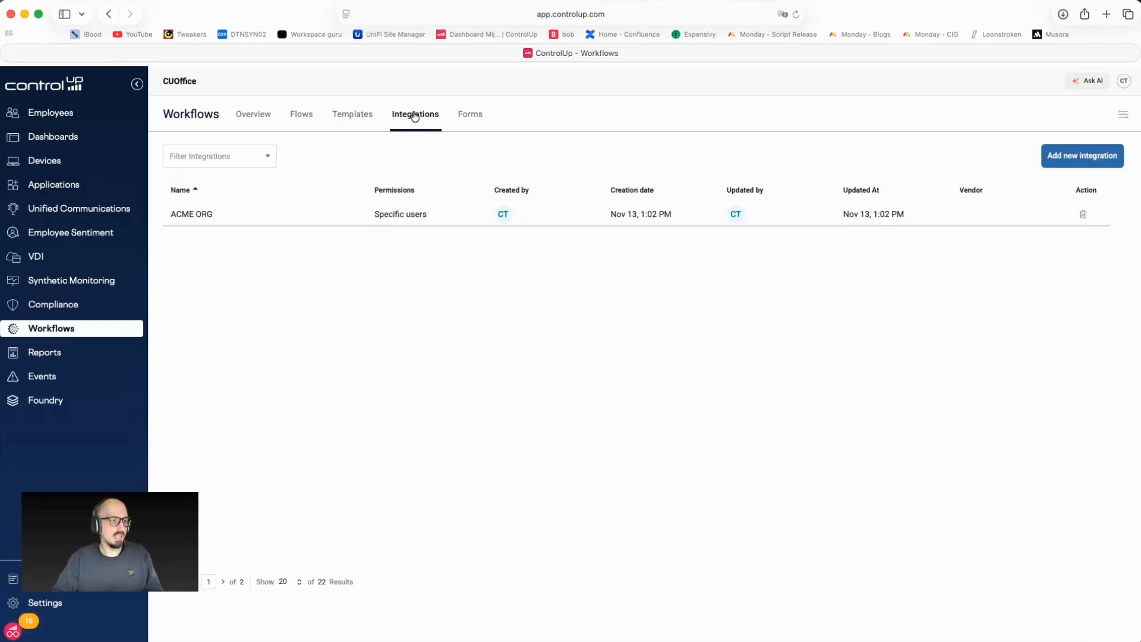
pyautogui.click(1085, 158)
pyautogui.click(472, 172)
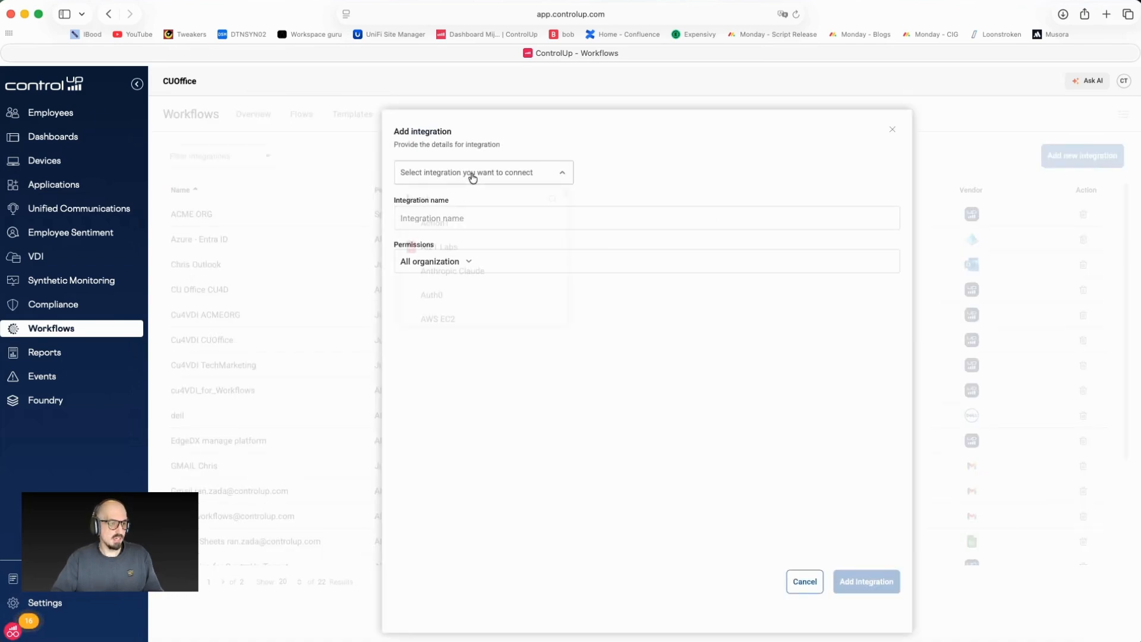
pyautogui.scroll(-10, 492, 248)
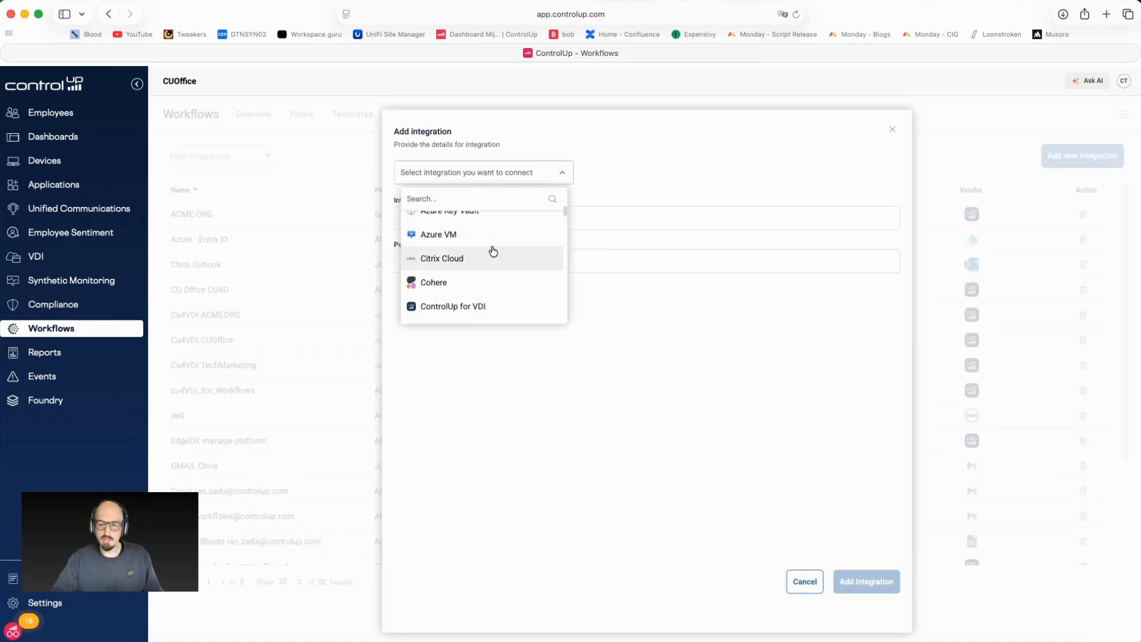
pyautogui.scroll(-3, 493, 251)
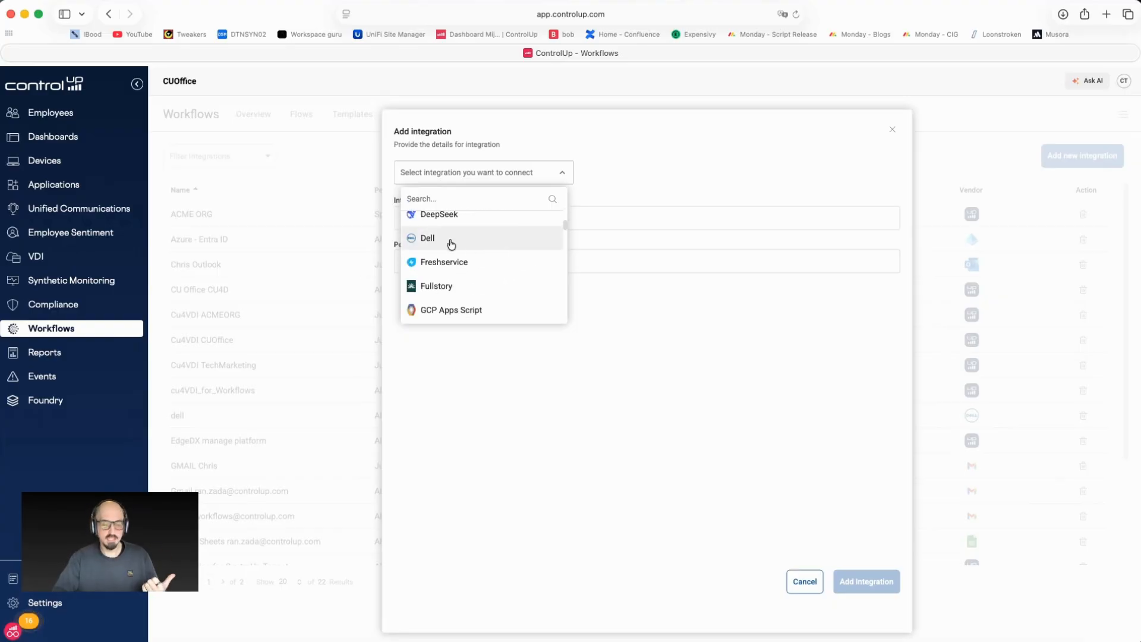
pyautogui.scroll(-3, 461, 250)
pyautogui.scroll(-5, 489, 280)
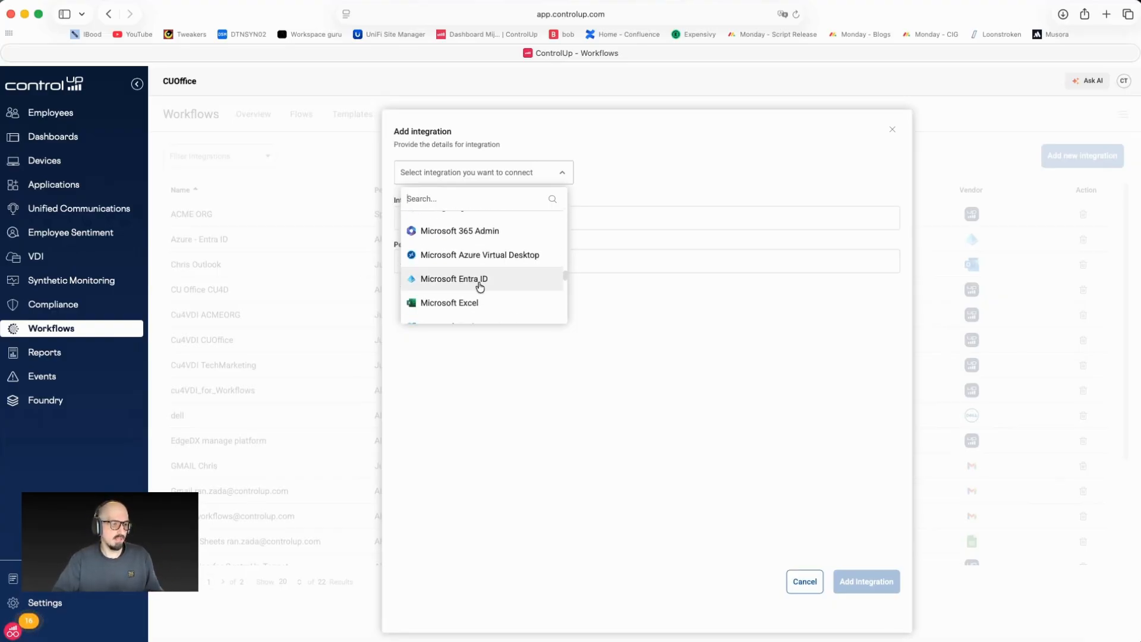
pyautogui.scroll(-3, 490, 285)
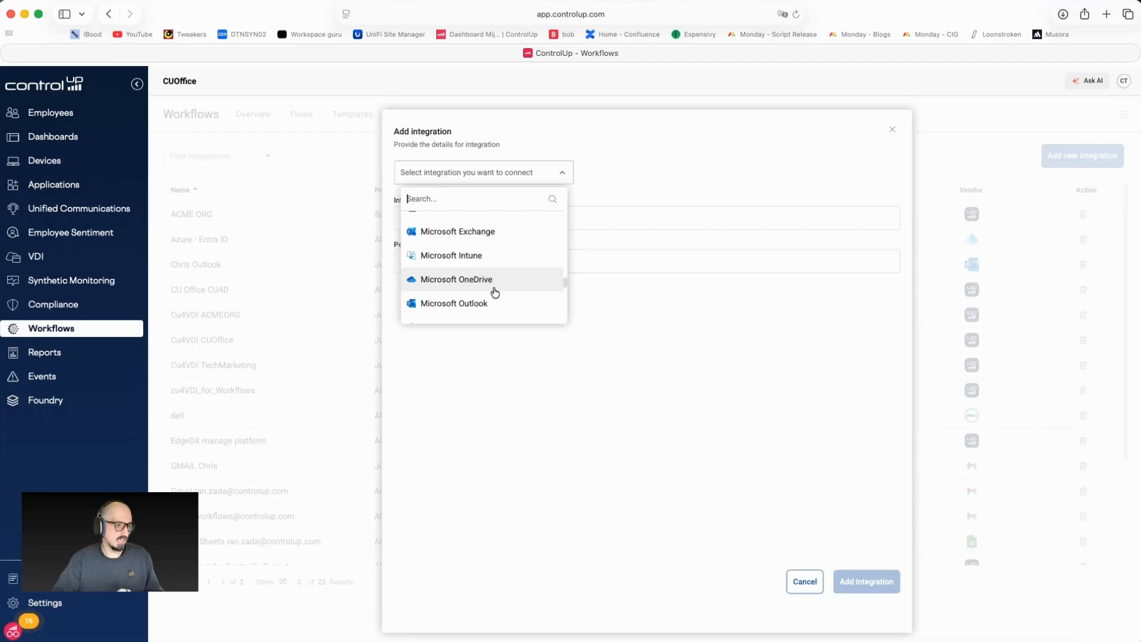
pyautogui.scroll(-10, 493, 292)
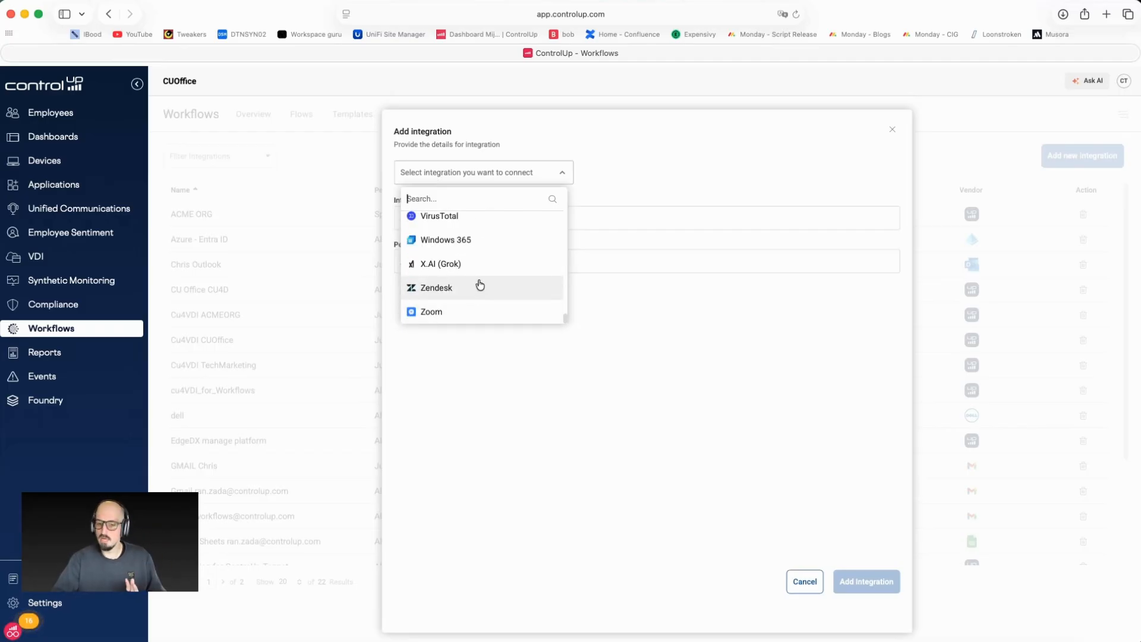
pyautogui.click(803, 504)
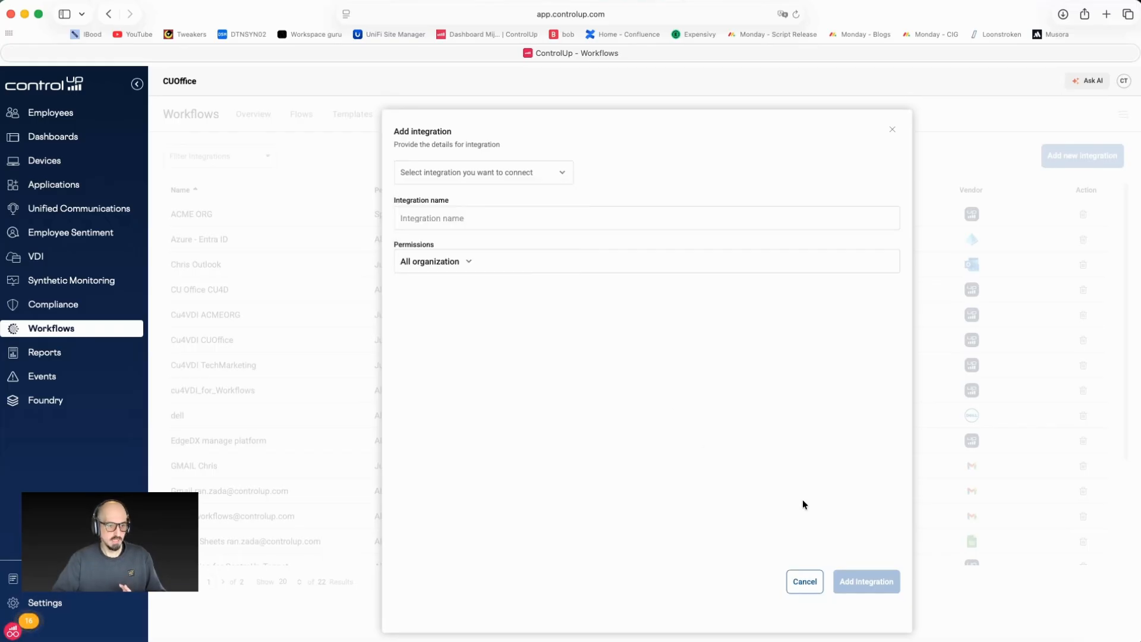
pyautogui.click(804, 581)
# - Create a new flow and place a ControlUp for Desktops List Devices action directly after the Start node
pyautogui.click(291, 113)
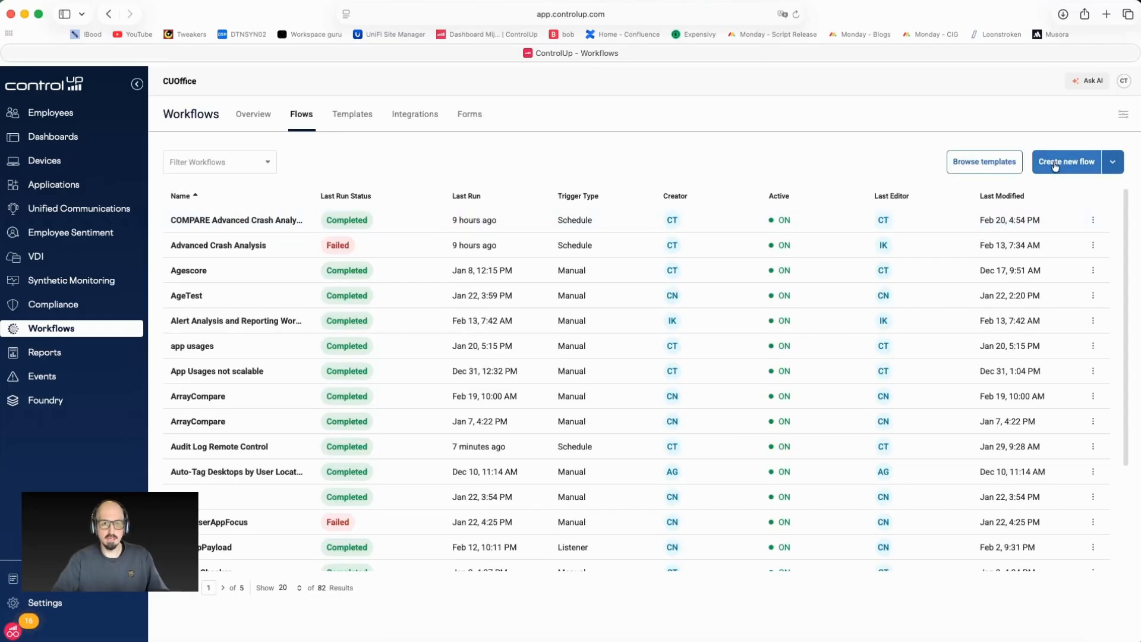
pyautogui.click(1007, 159)
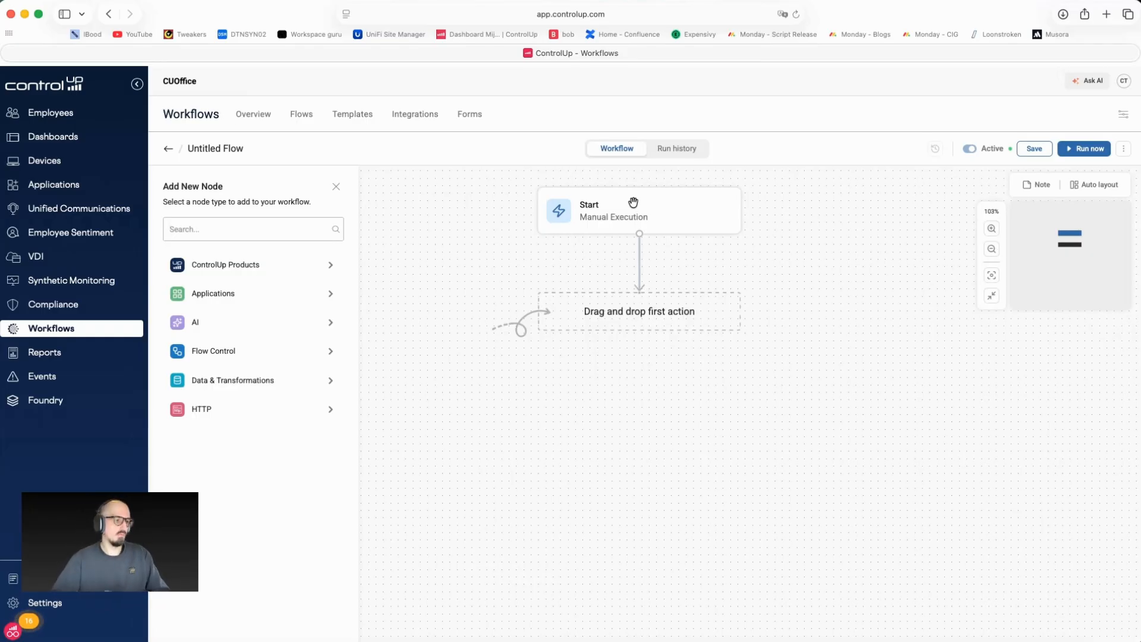
pyautogui.click(189, 267)
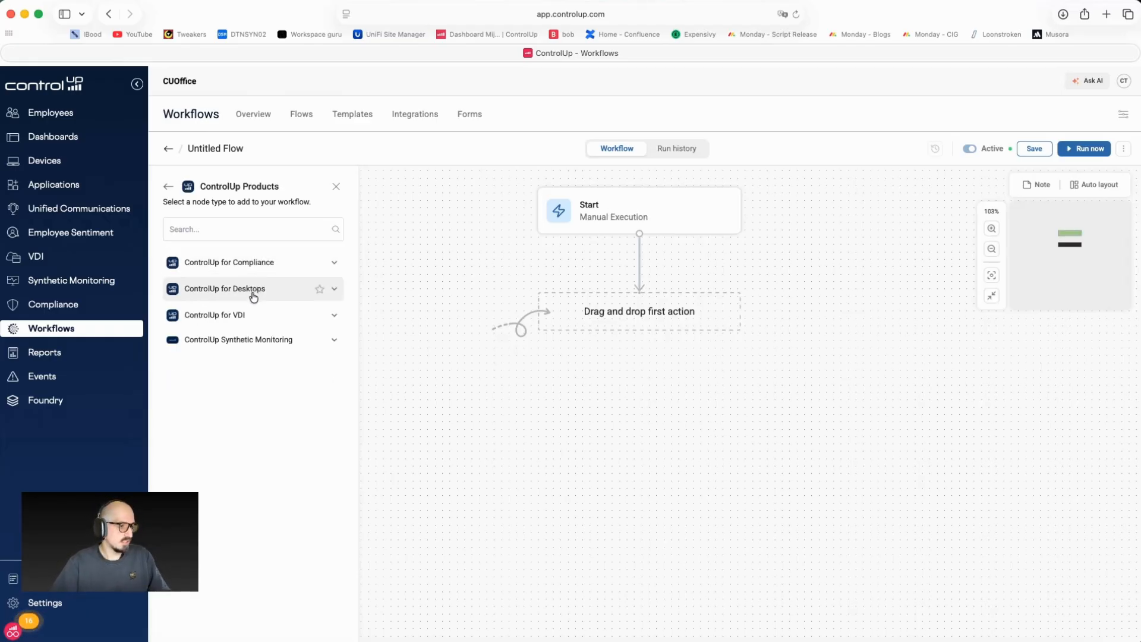
pyautogui.click(251, 290)
pyautogui.scroll(-3, 248, 307)
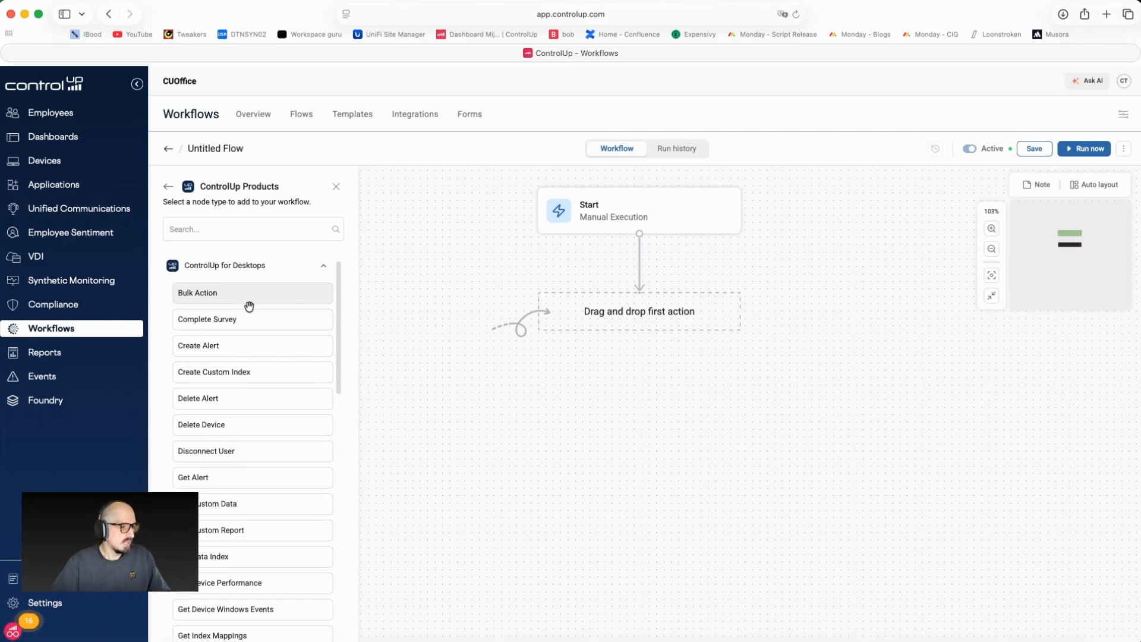
pyautogui.scroll(-5, 252, 505)
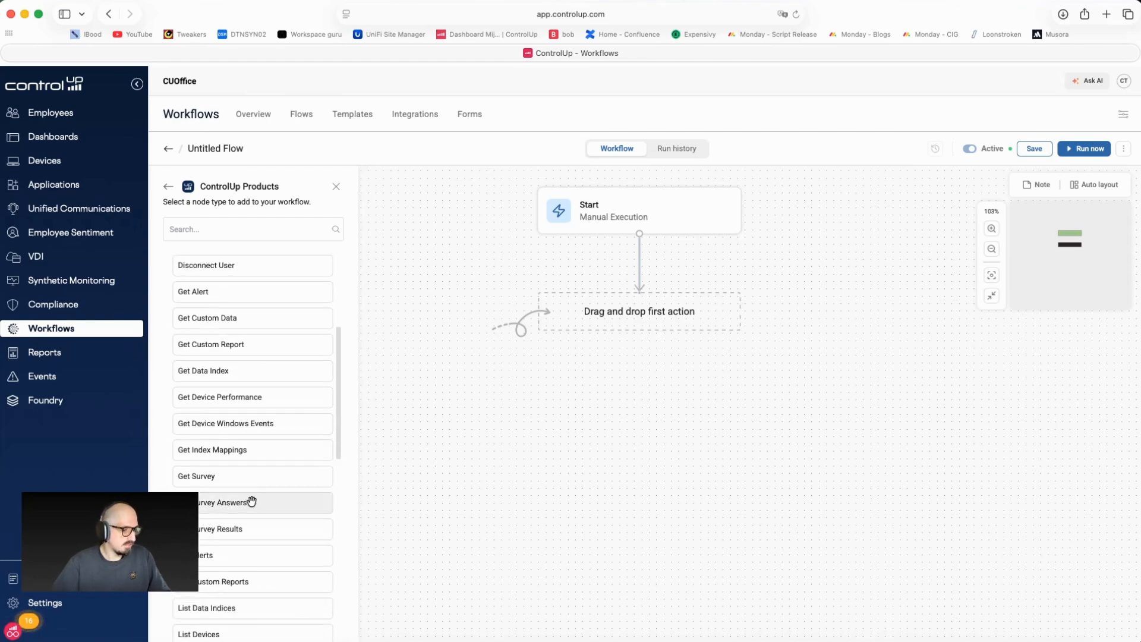
pyautogui.moveTo(216, 523); pyautogui.dragTo(600, 326)
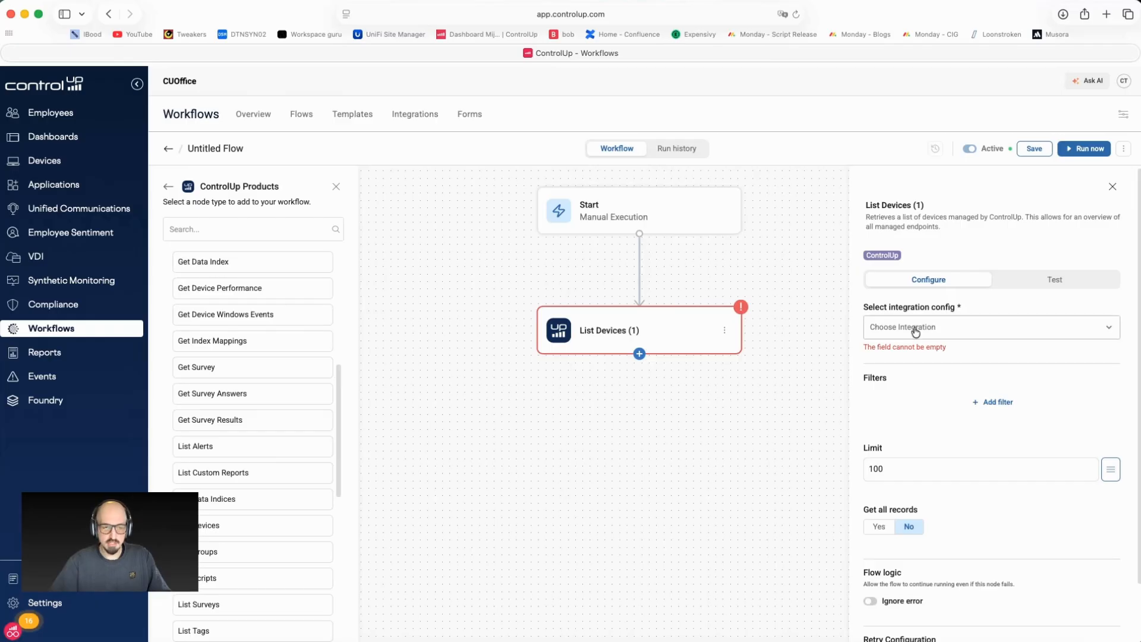
# - Configure List Devices to use the CU Office CU4D integration and filter for hw_manufacturer Contains Dell
pyautogui.click(960, 336)
pyautogui.click(915, 402)
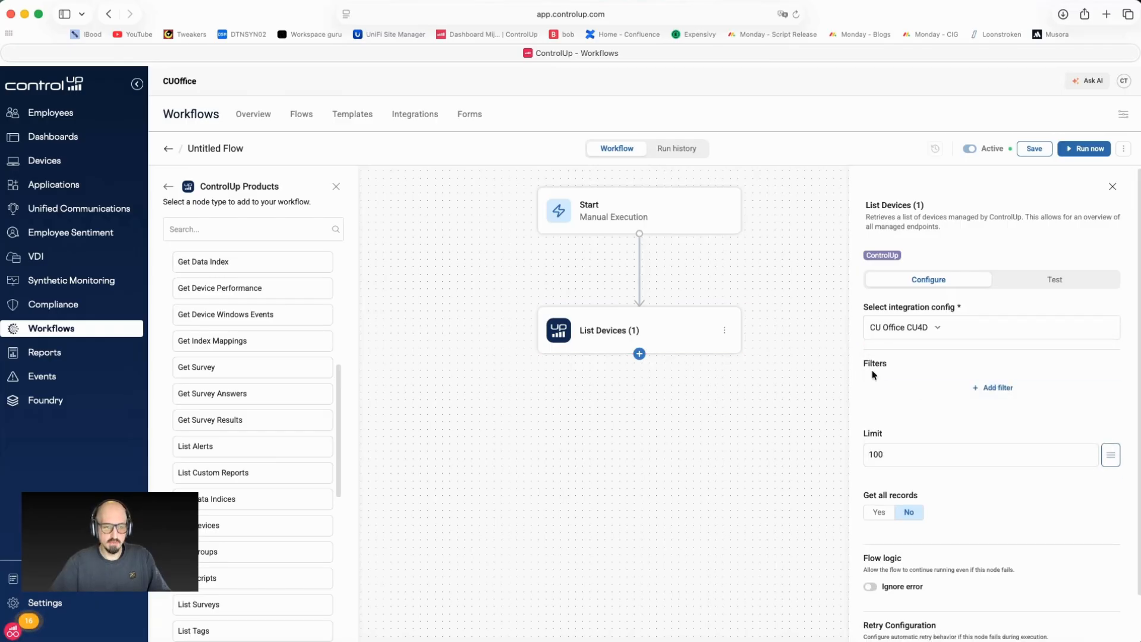
pyautogui.click(999, 388)
pyautogui.click(899, 388)
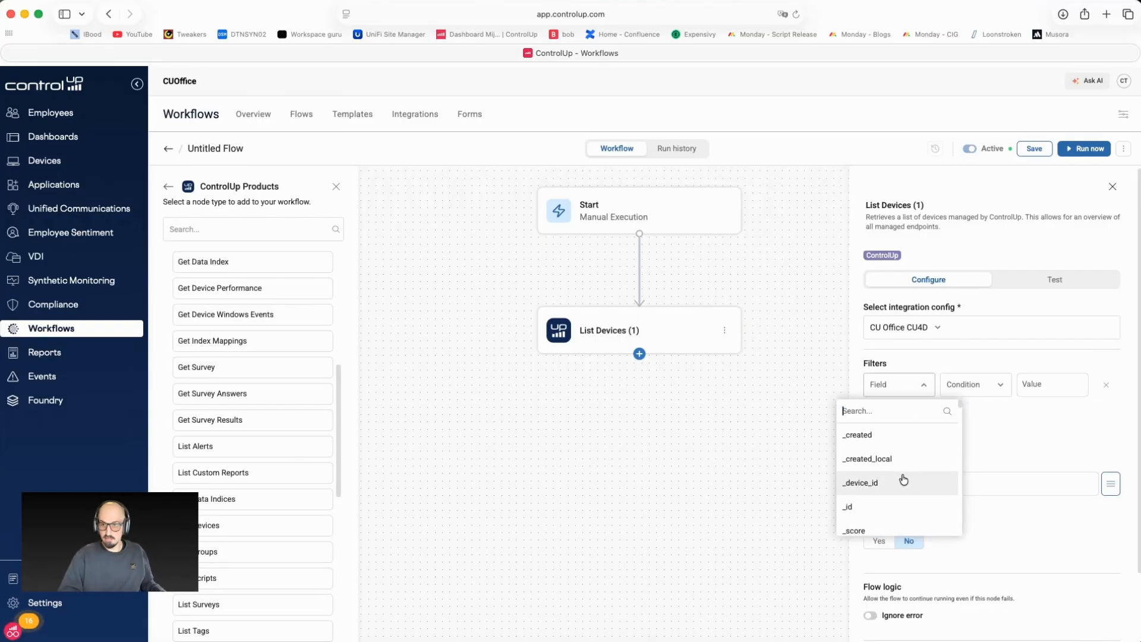
pyautogui.write('manu')
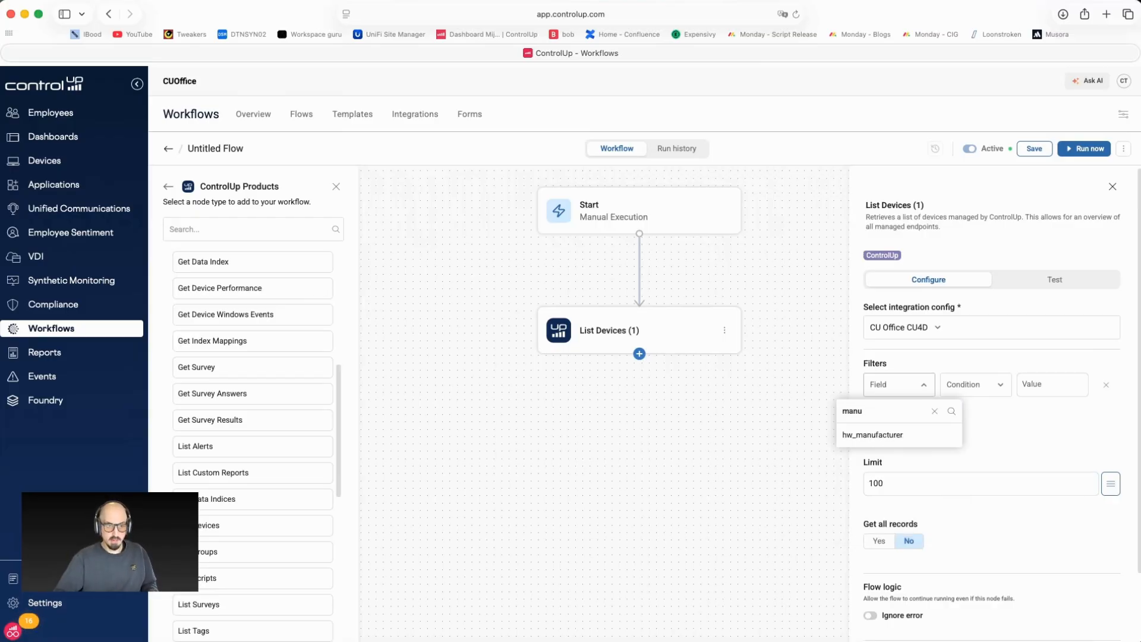
pyautogui.click(885, 435)
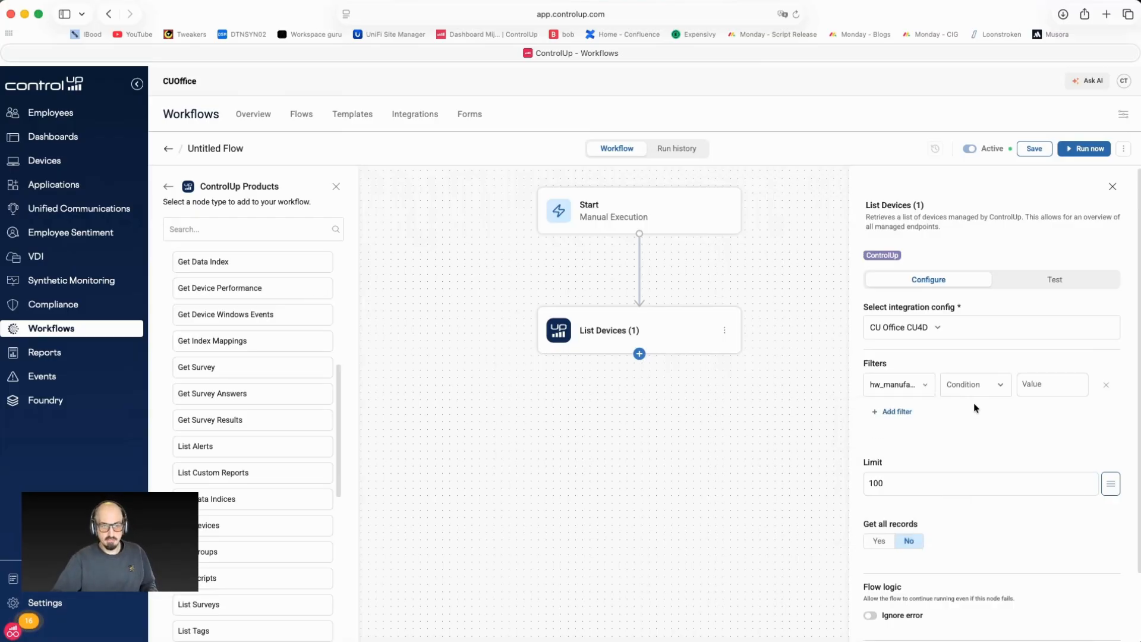
pyautogui.click(975, 392)
pyautogui.click(979, 417)
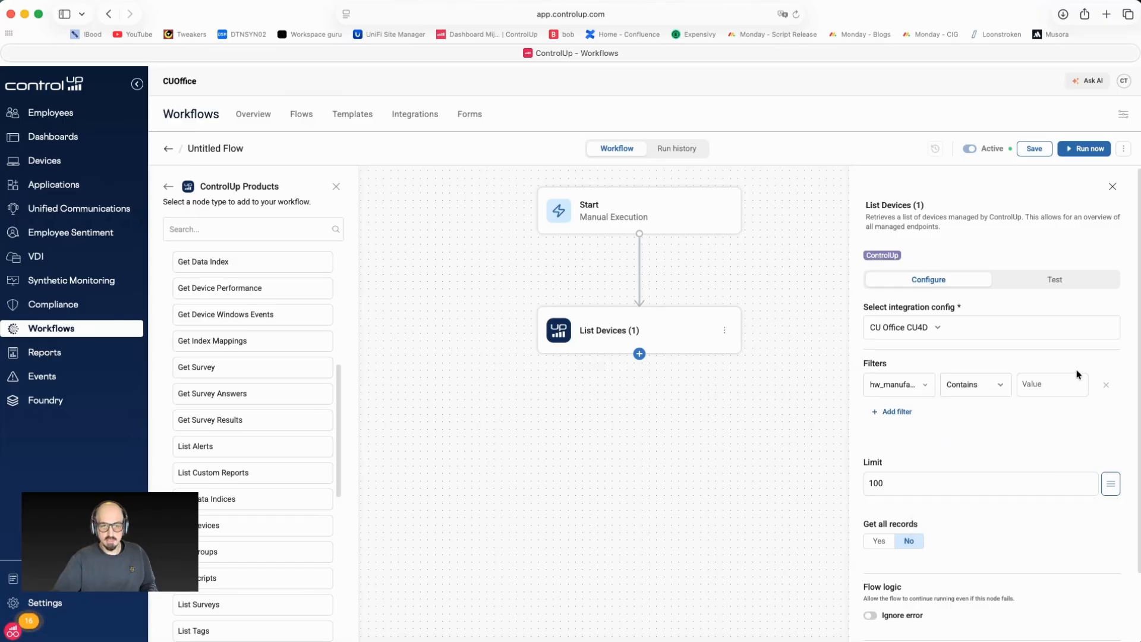
pyautogui.write('Dell')
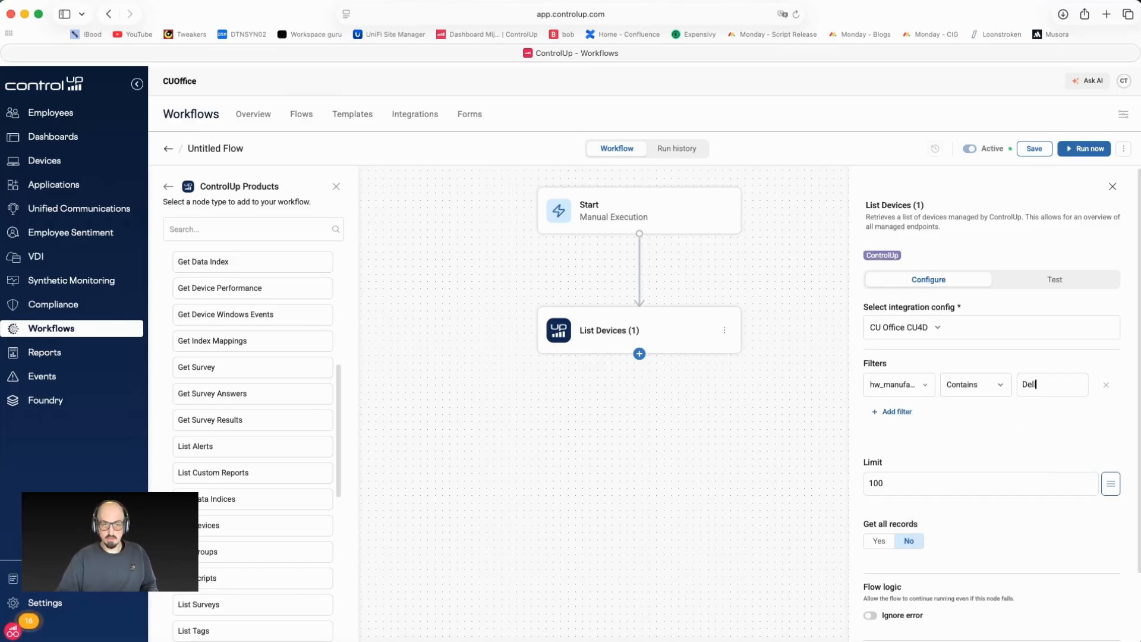
pyautogui.click(631, 446)
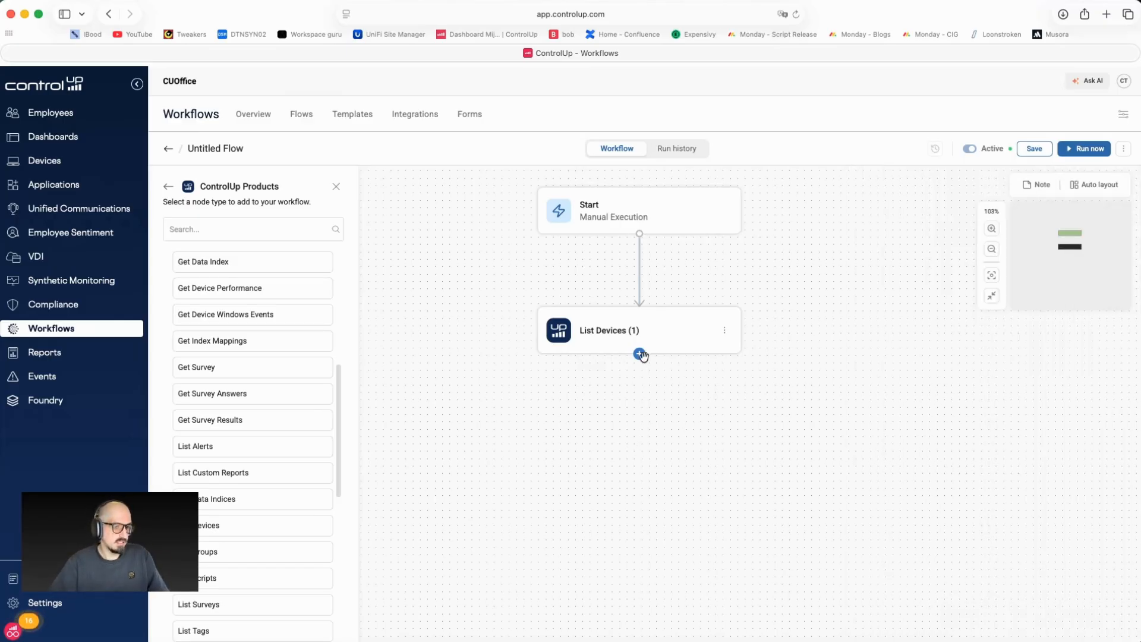
# - Add the Citrix Cloud Logoff Session action to the flow after List Devices
pyautogui.click(168, 186)
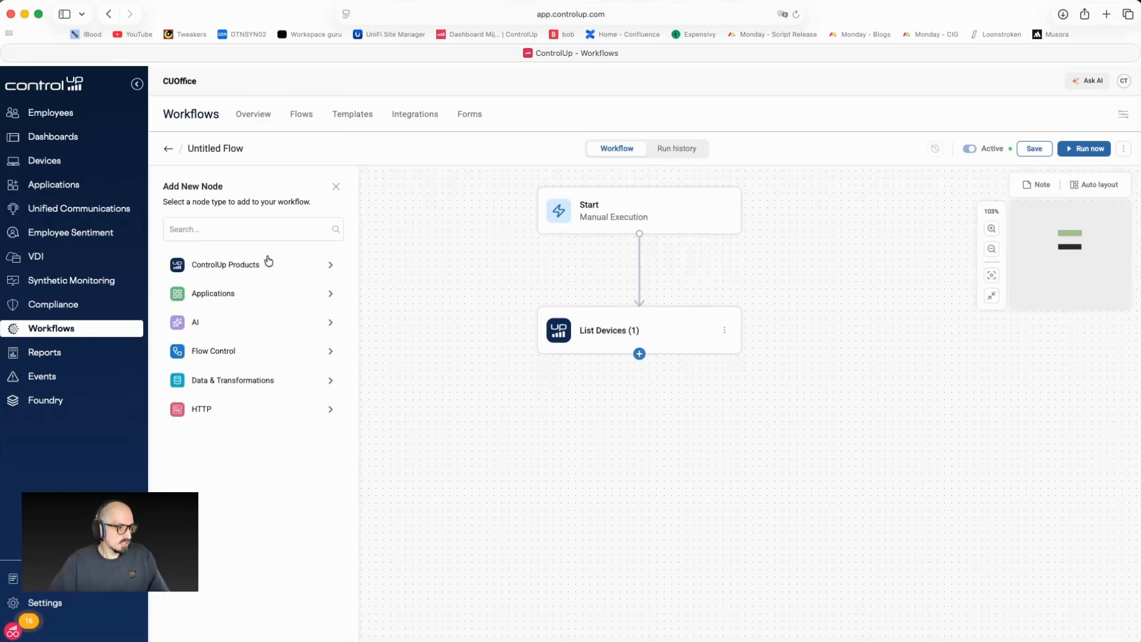
pyautogui.click(257, 293)
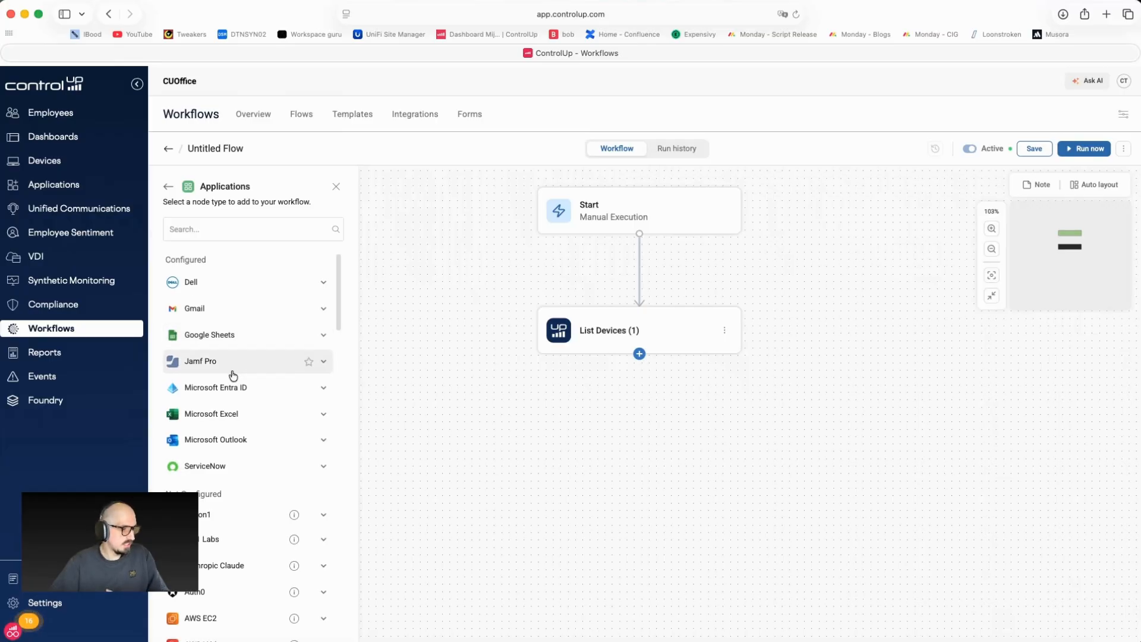
pyautogui.scroll(-15, 232, 374)
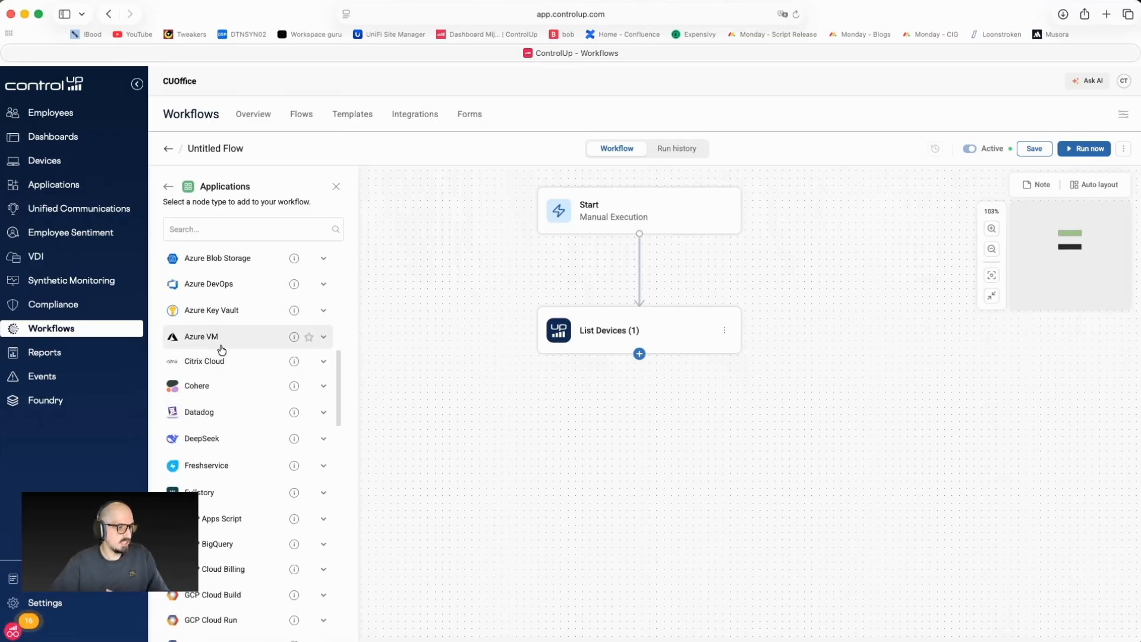
pyautogui.scroll(-5, 227, 360)
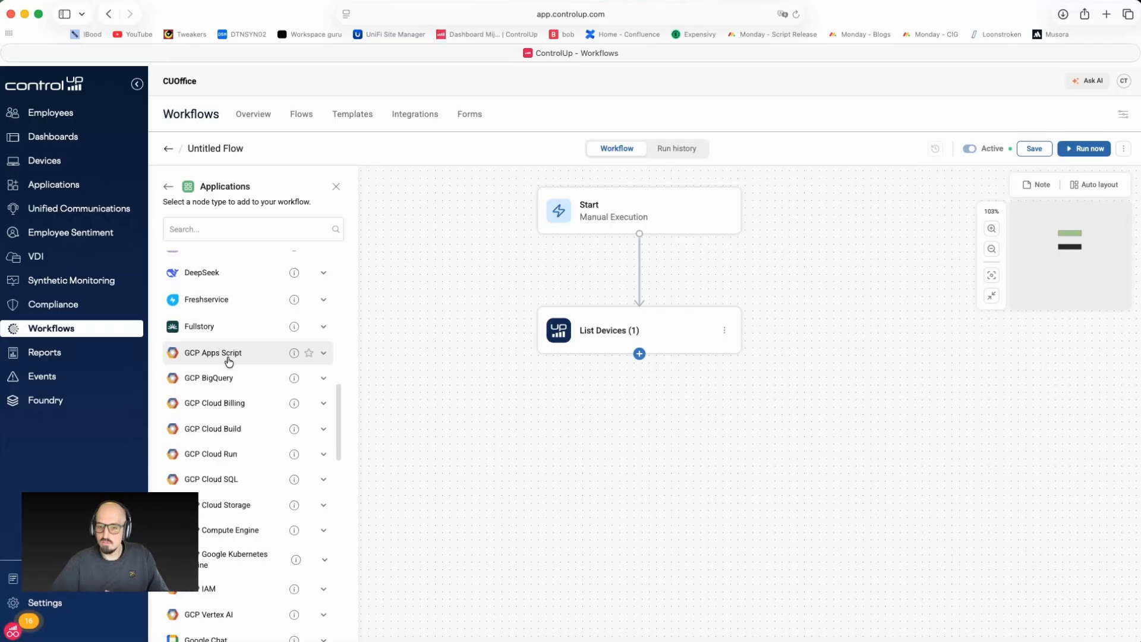
pyautogui.scroll(-2, 228, 361)
pyautogui.scroll(6, 229, 360)
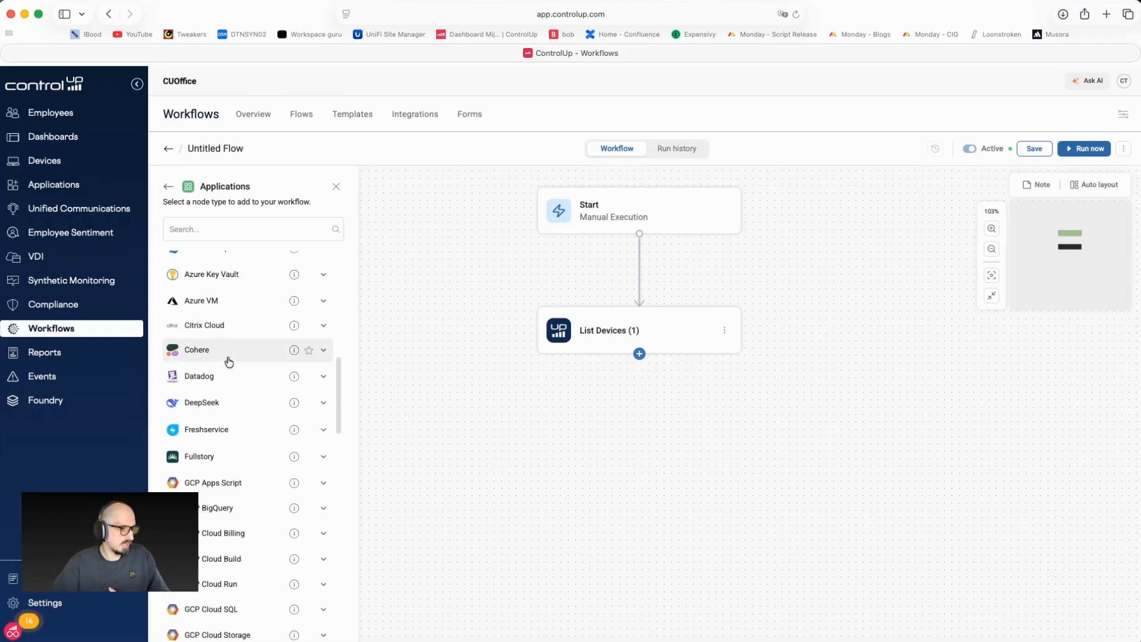
pyautogui.click(225, 334)
pyautogui.scroll(-7, 240, 362)
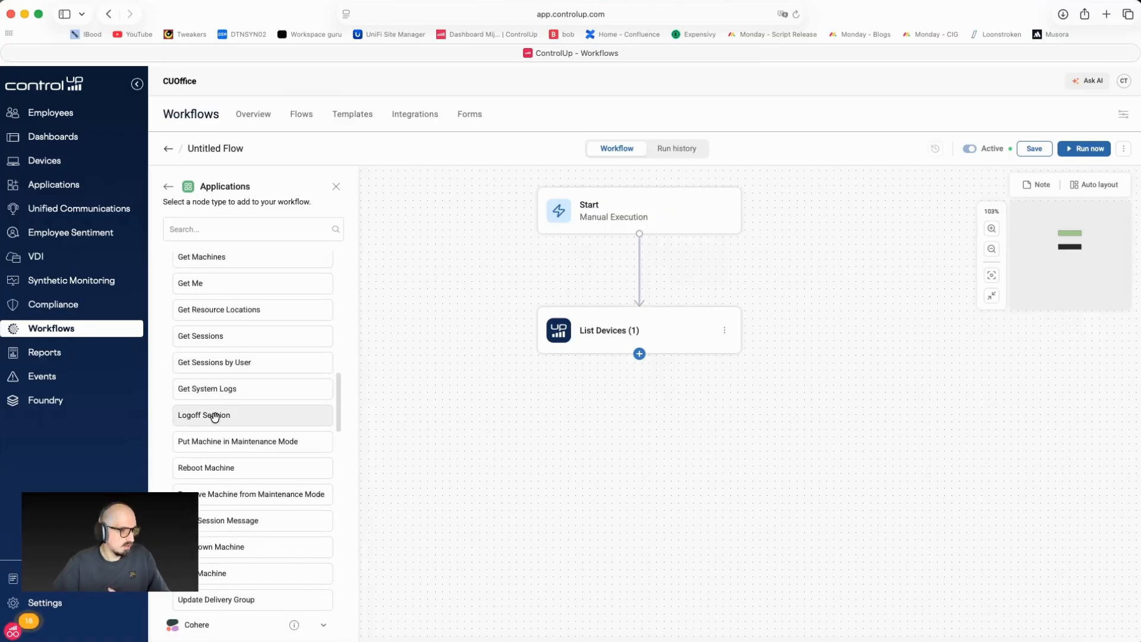
pyautogui.moveTo(229, 414); pyautogui.dragTo(653, 426)
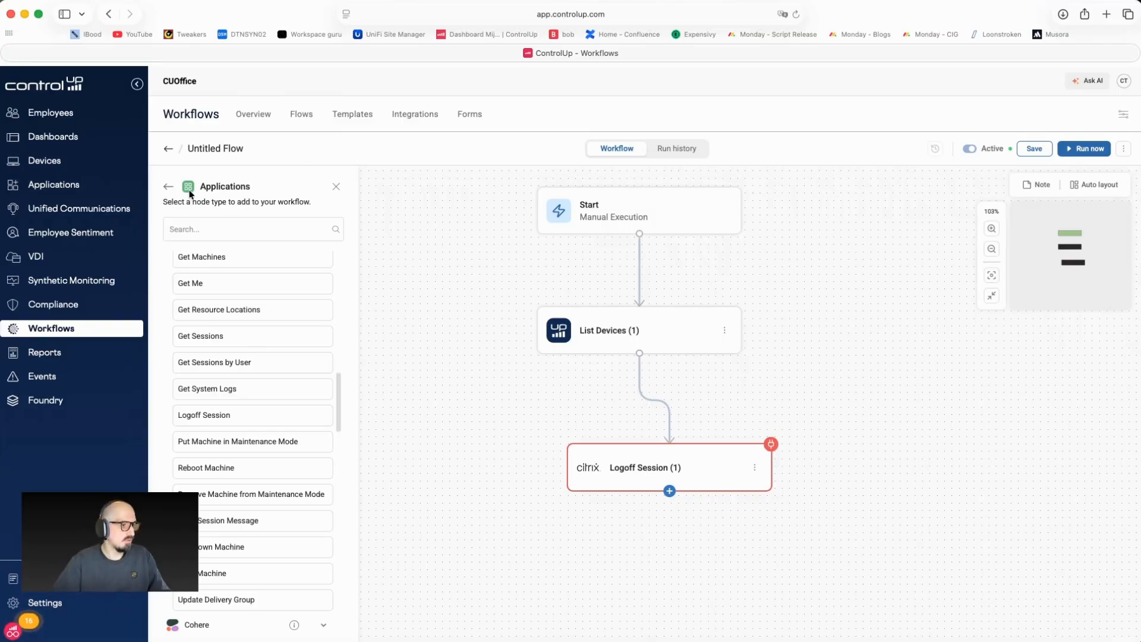
# - Review the Flow Control nodes and add an HTTP Request node after Logoff Session
pyautogui.click(168, 186)
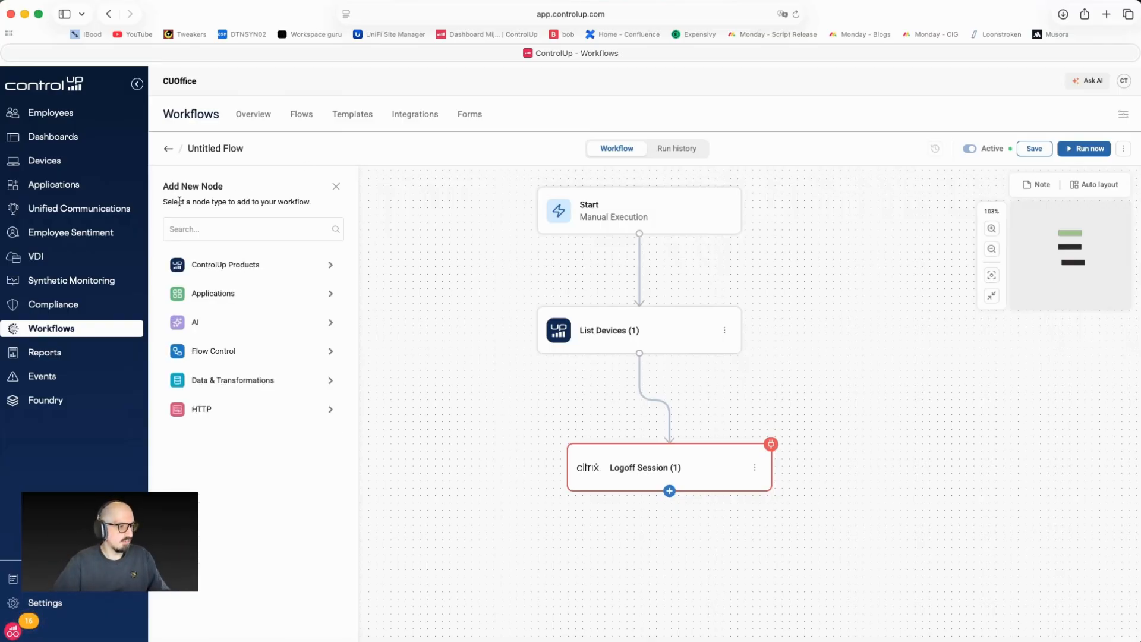
pyautogui.click(262, 353)
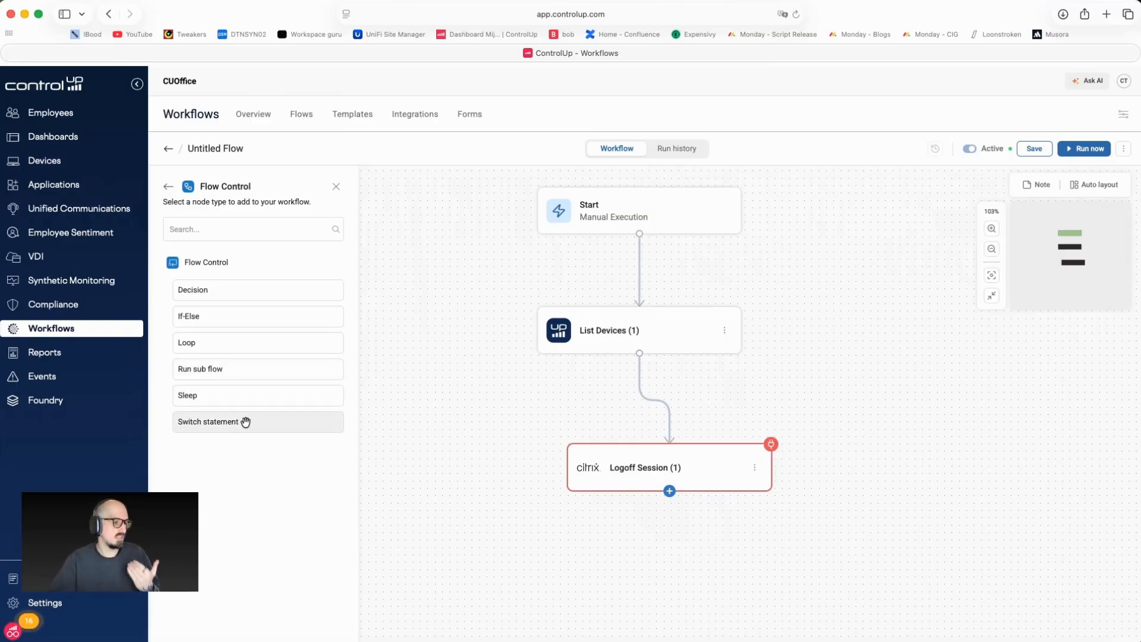
pyautogui.click(168, 186)
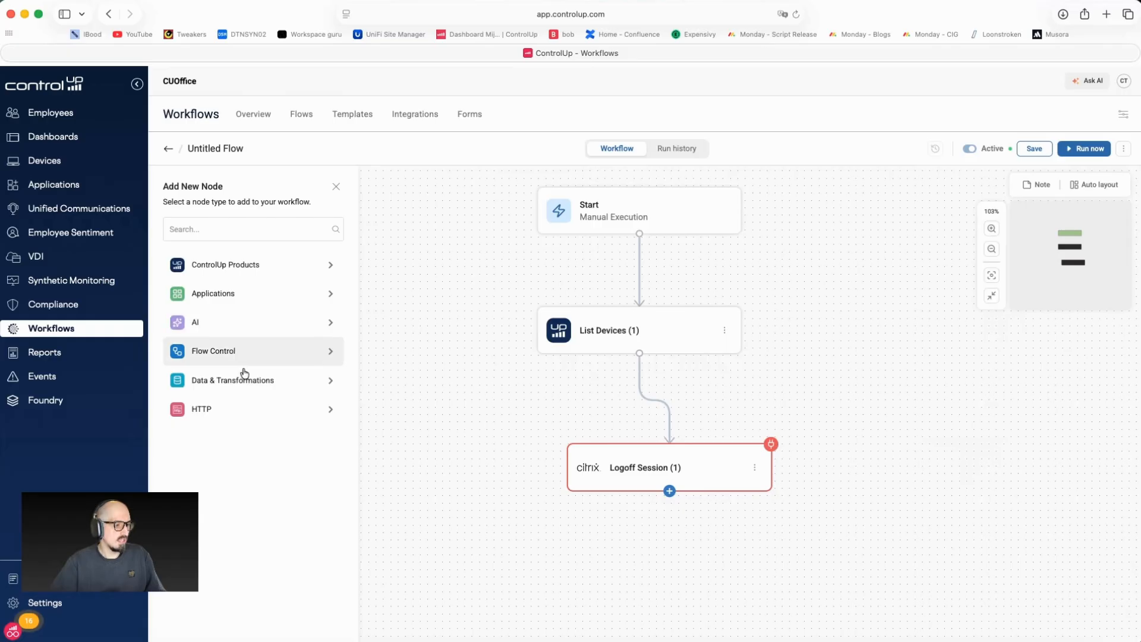
pyautogui.click(252, 414)
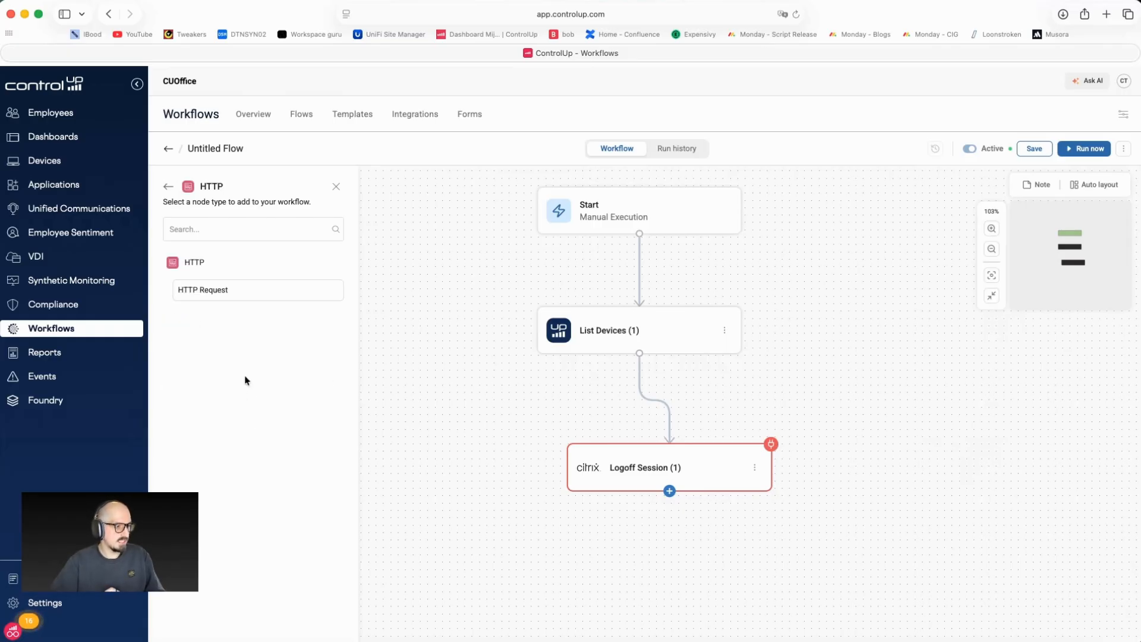
pyautogui.moveTo(223, 290); pyautogui.dragTo(639, 576)
# - Move the Logoff Session and HTTP Request nodes up closer beneath List Devices and open the HTTP Request configuration
pyautogui.moveTo(687, 489); pyautogui.dragTo(713, 420)
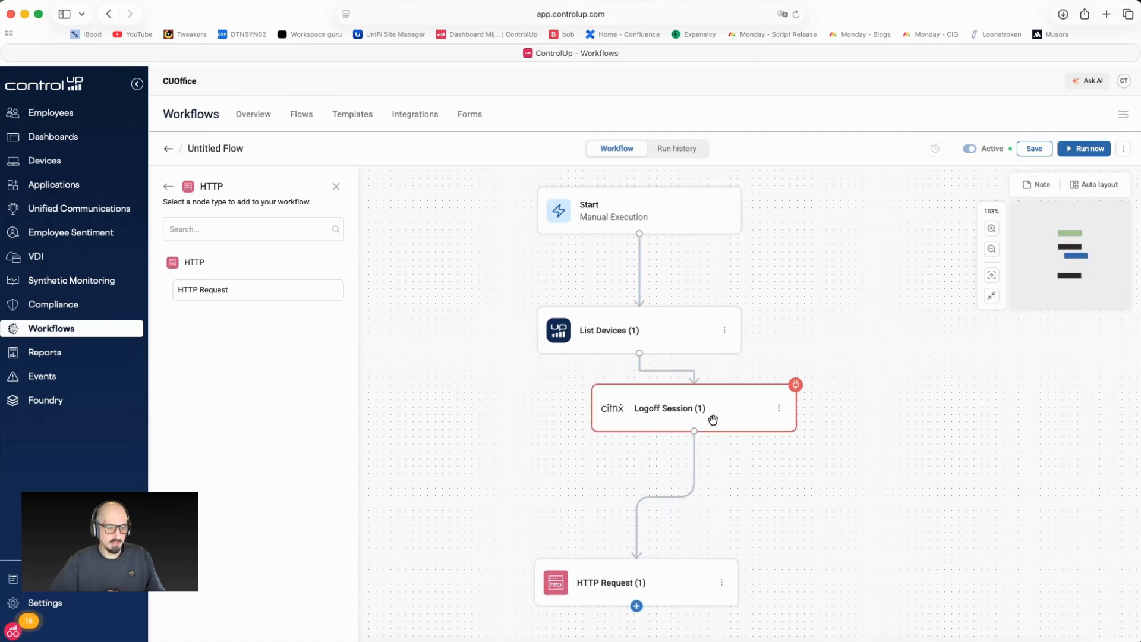
pyautogui.moveTo(694, 580); pyautogui.dragTo(672, 482)
pyautogui.click(670, 483)
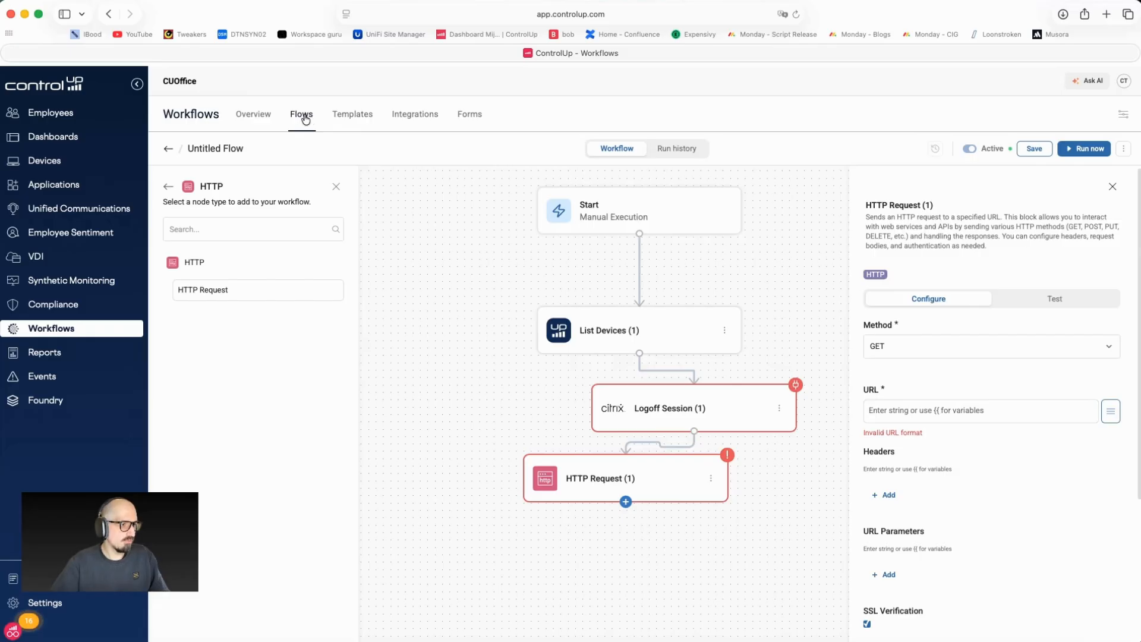
# - Leave the untitled flow for the templates, discarding its changes, and start a flow from the Dell Device Lifespan Analysis template
pyautogui.click(360, 123)
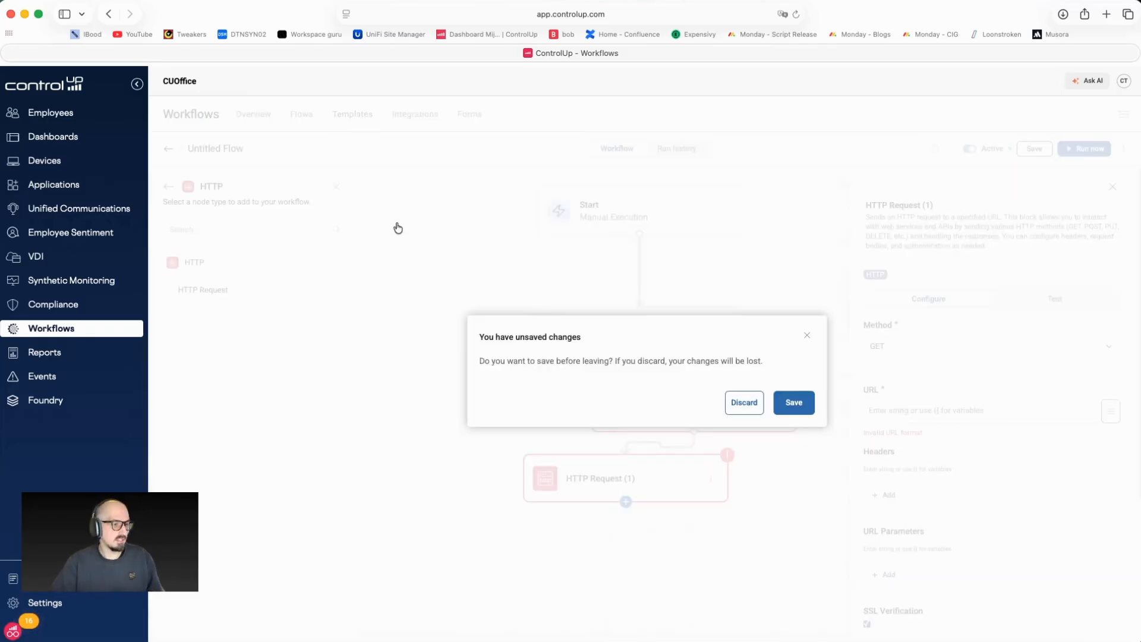
pyautogui.click(741, 402)
pyautogui.click(558, 404)
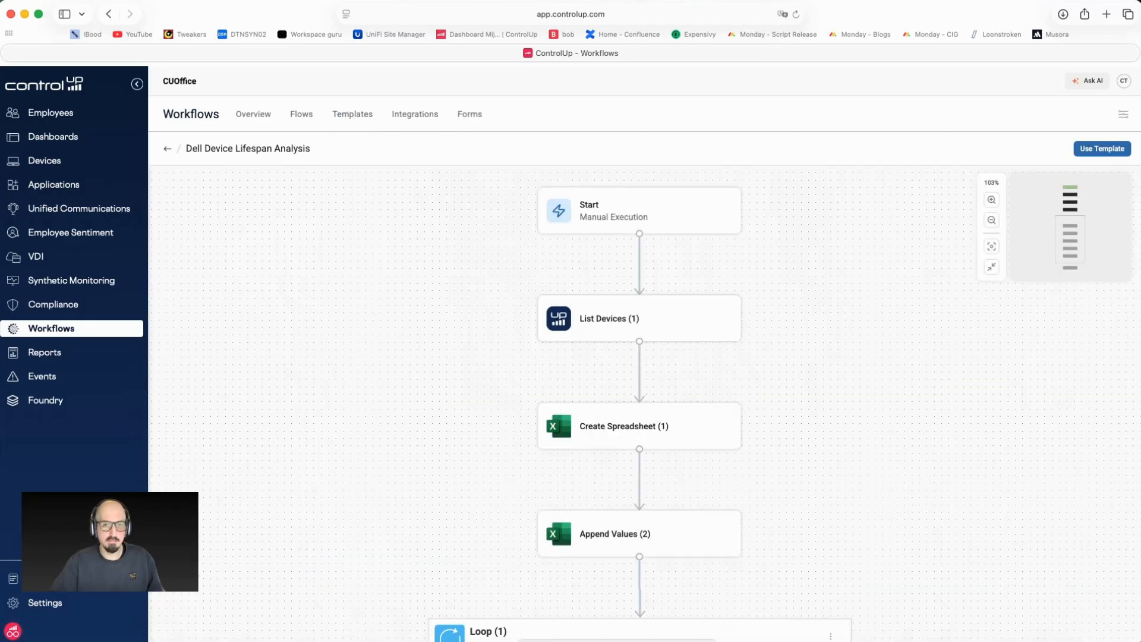
pyautogui.click(1097, 151)
# - Set the List Devices node to use the CU Office CU4D integration
pyautogui.scroll(-3, 760, 355)
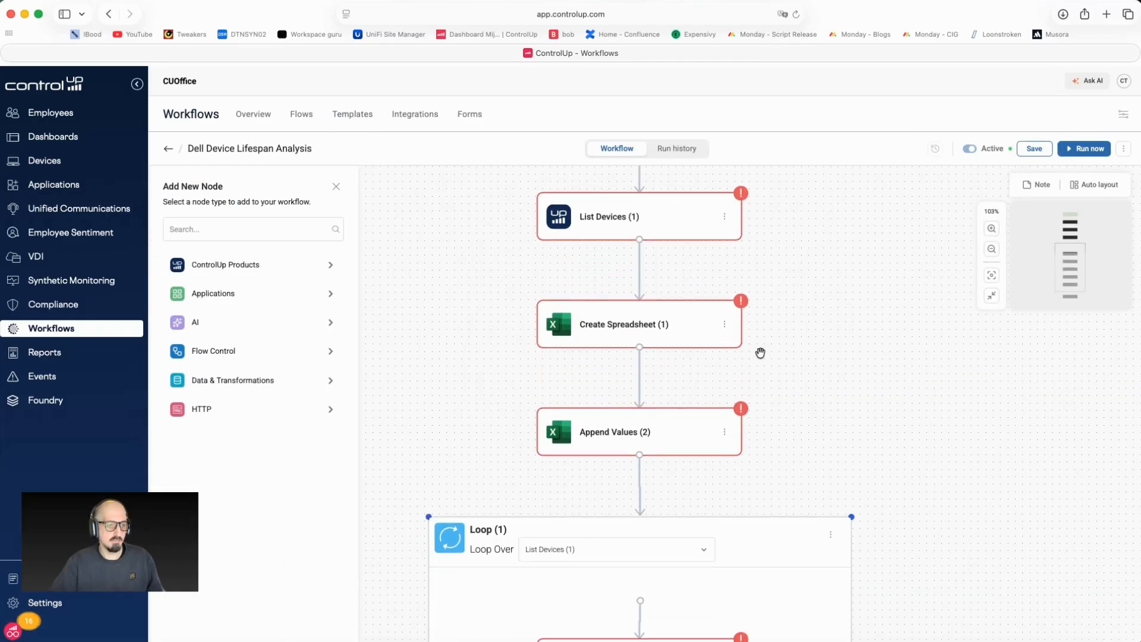
pyautogui.click(639, 224)
pyautogui.click(977, 337)
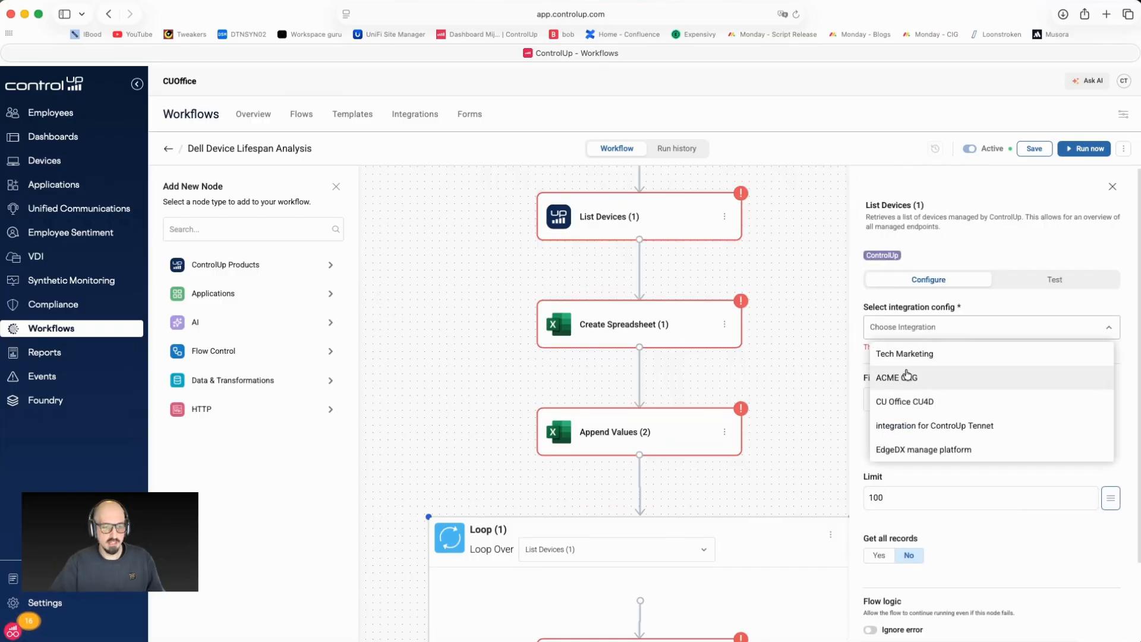
pyautogui.click(912, 401)
# - Set the Create Spreadsheet node to use the MS Excel integration and close its configuration
pyautogui.click(693, 338)
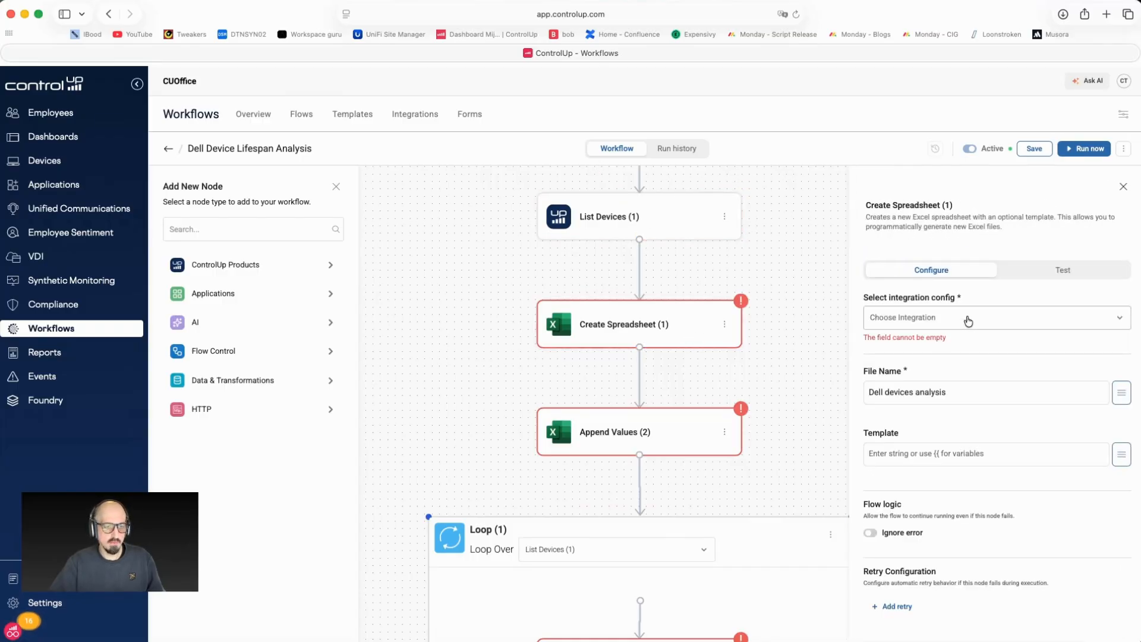
pyautogui.click(968, 320)
pyautogui.click(957, 345)
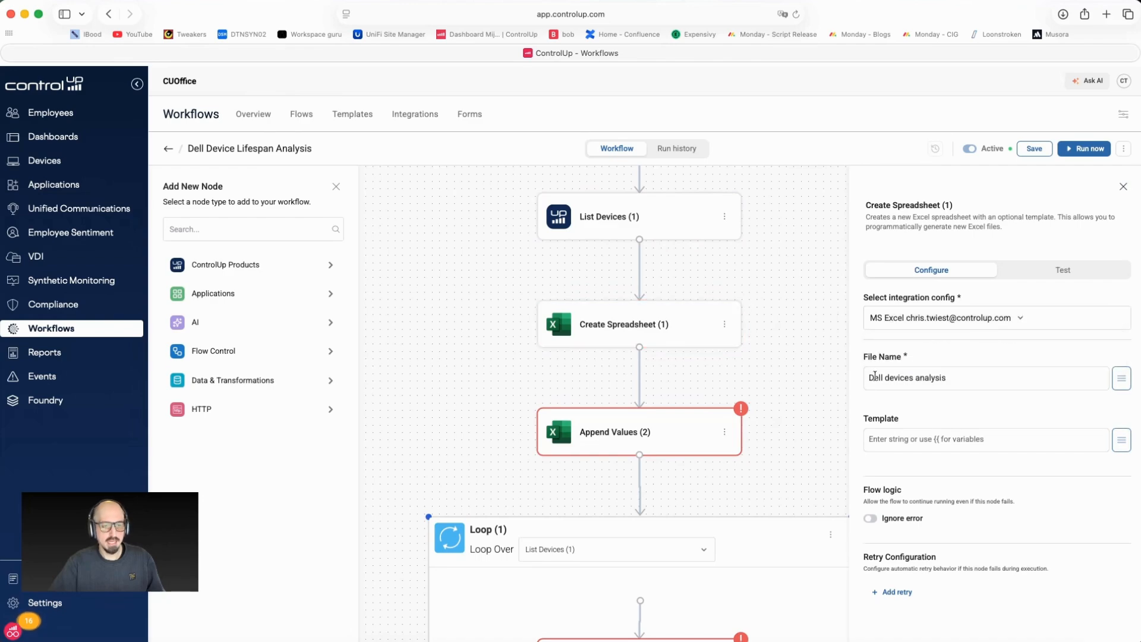
pyautogui.click(779, 336)
# - Review the rest of the Dell Device Lifespan Analysis flow, from the loop's nodes through Send Email and back to Start
pyautogui.scroll(-5, 782, 336)
pyautogui.scroll(-15, 783, 337)
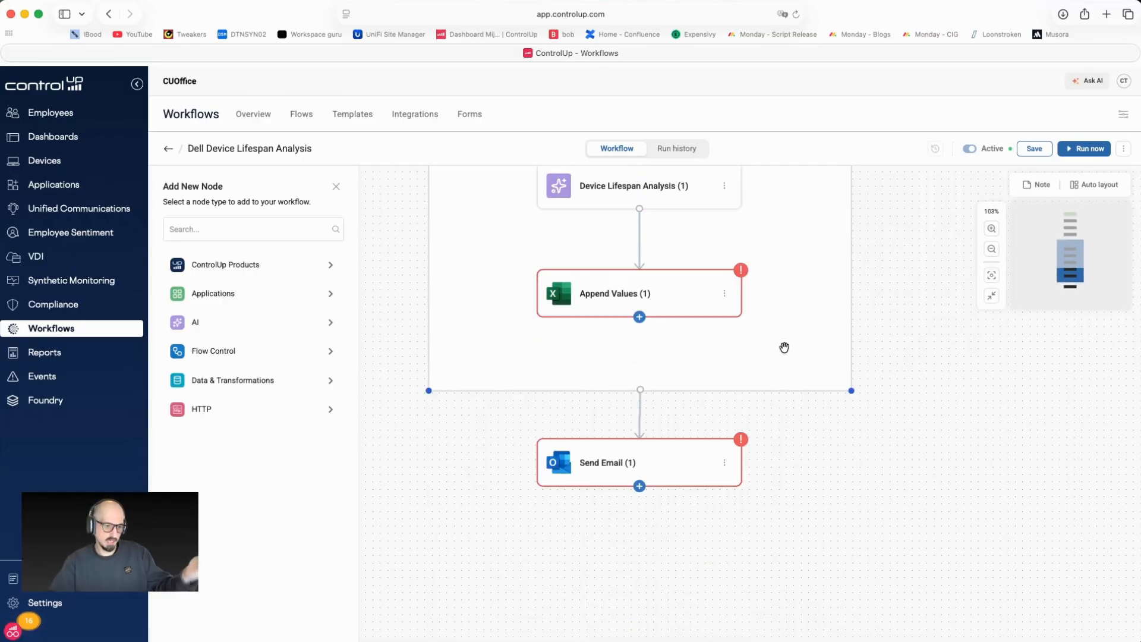
pyautogui.scroll(3, 785, 342)
pyautogui.scroll(12, 784, 347)
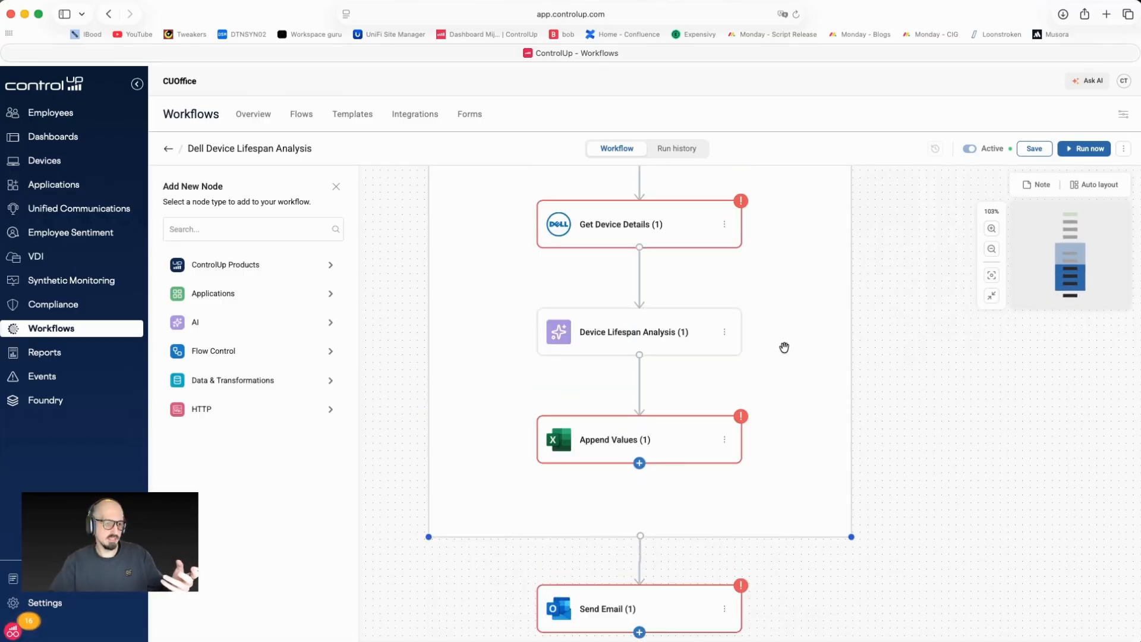
pyautogui.scroll(10, 785, 347)
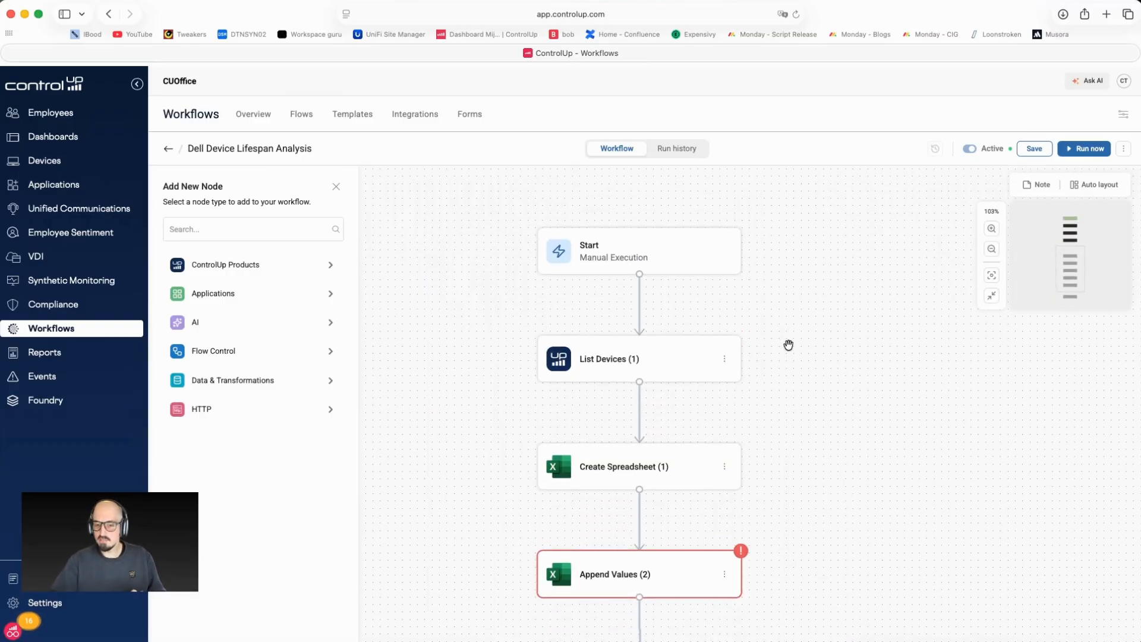
# - Switch to the forms, discarding the Dell flow's unsaved changes, and create a new form
pyautogui.click(472, 121)
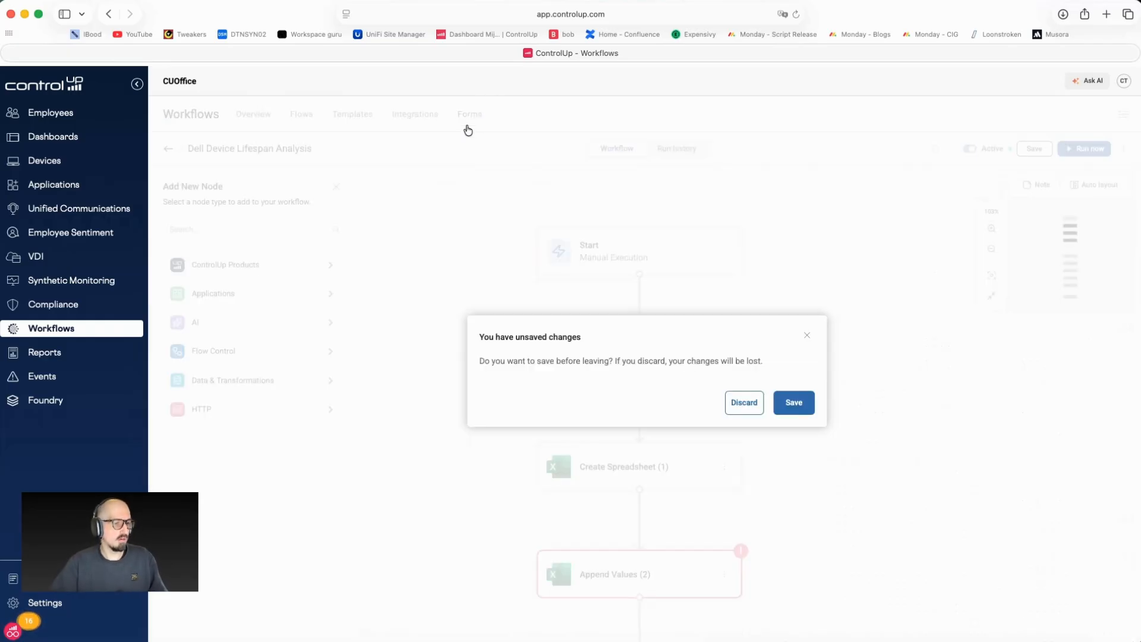
pyautogui.click(754, 403)
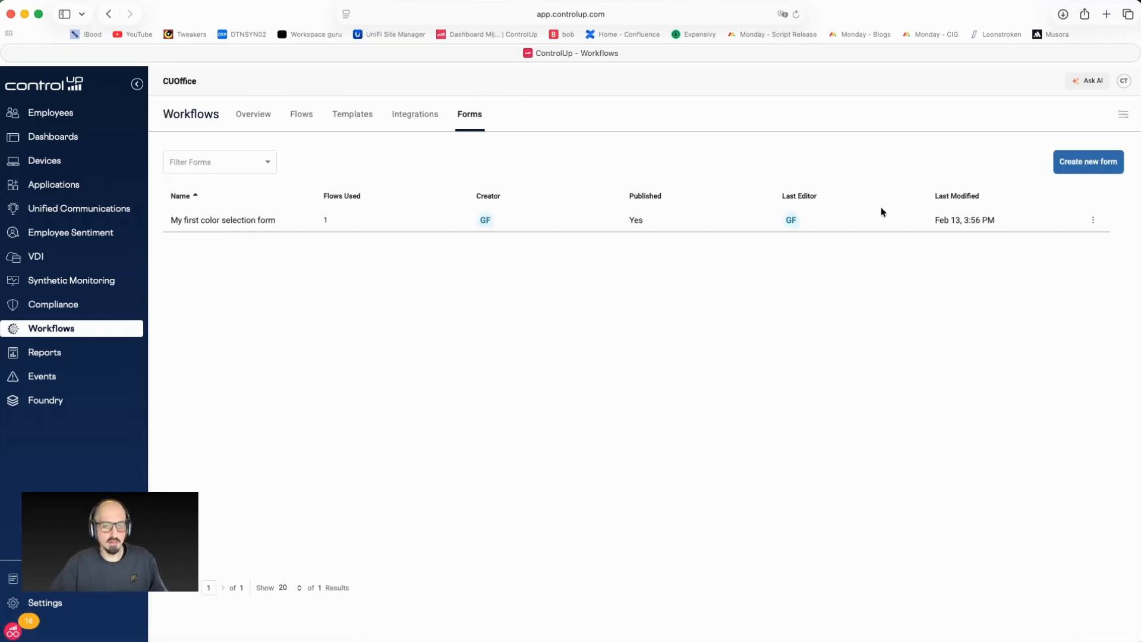
pyautogui.click(1056, 170)
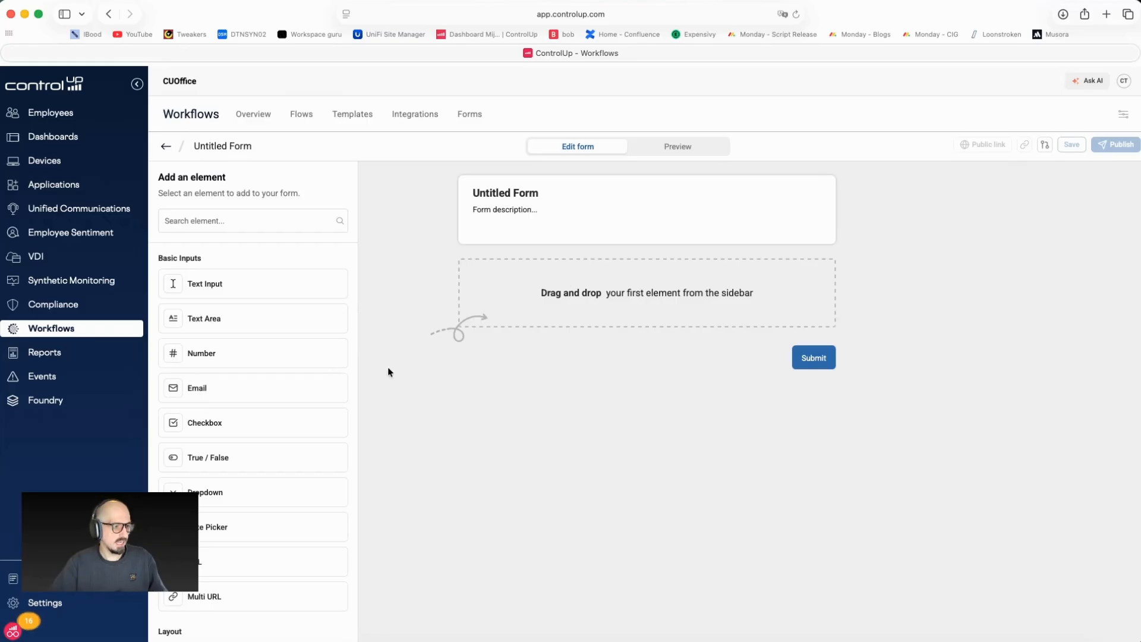